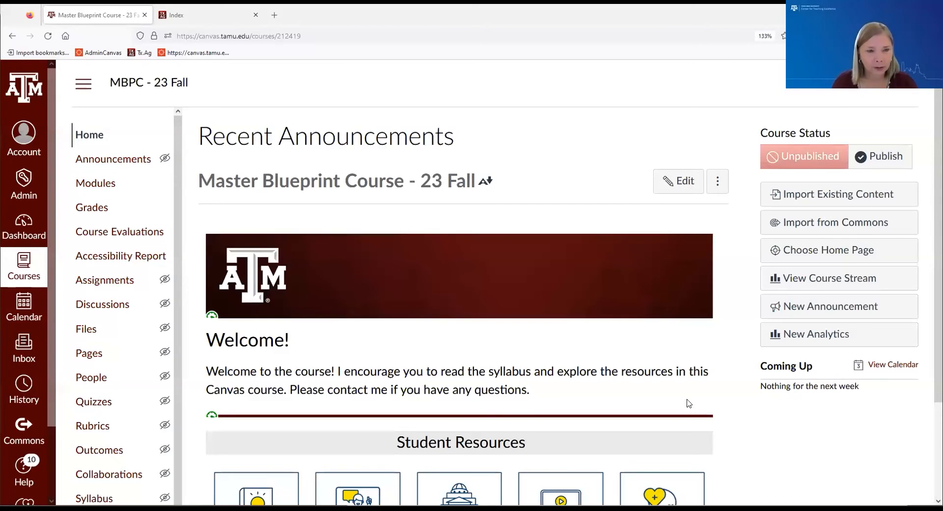
scroll(688, 403, down, 3)
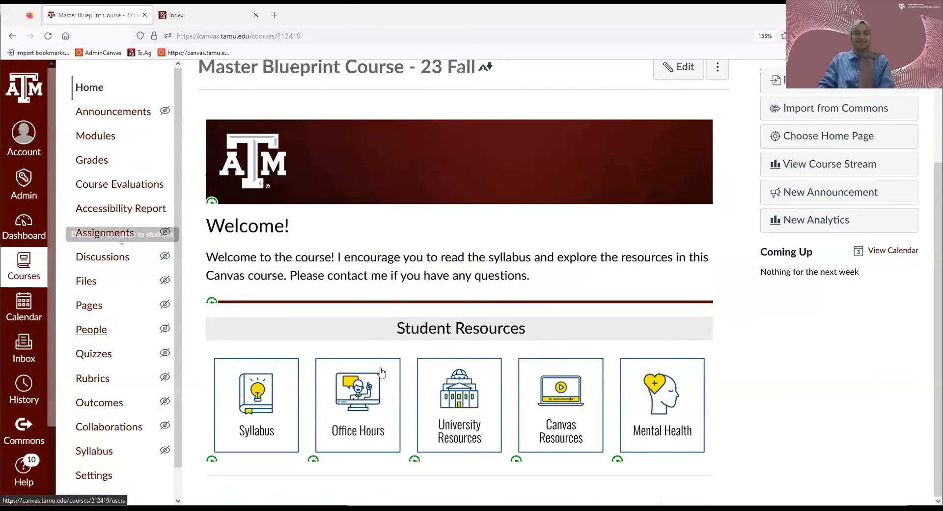
scroll(436, 245, up, 2)
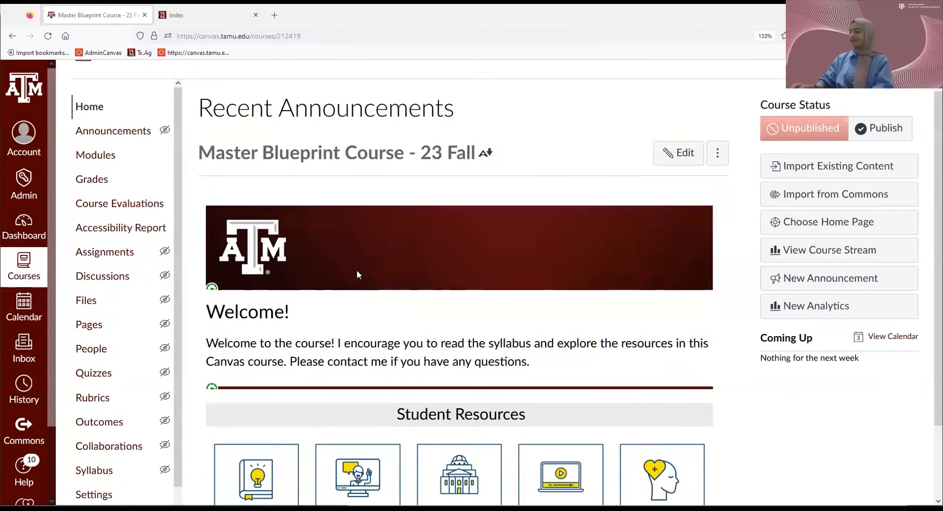
scroll(357, 273, down, 2)
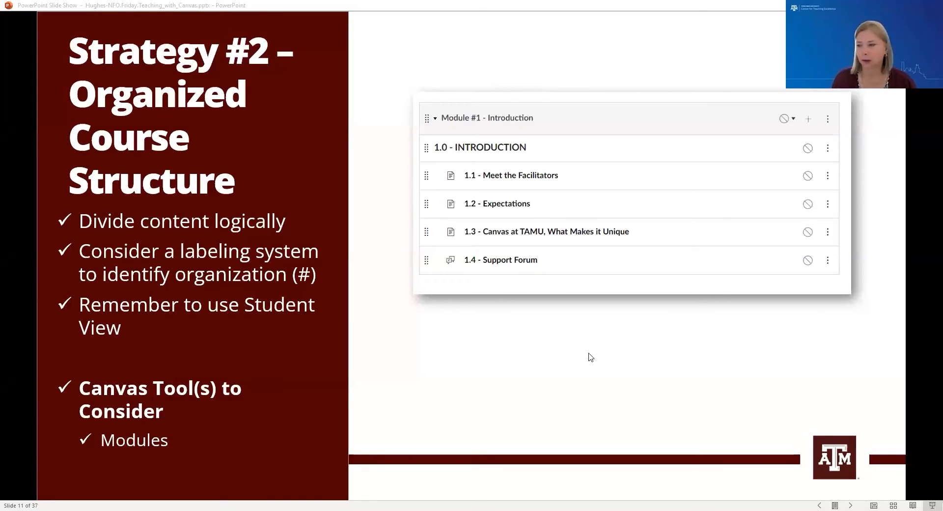
key(Right)
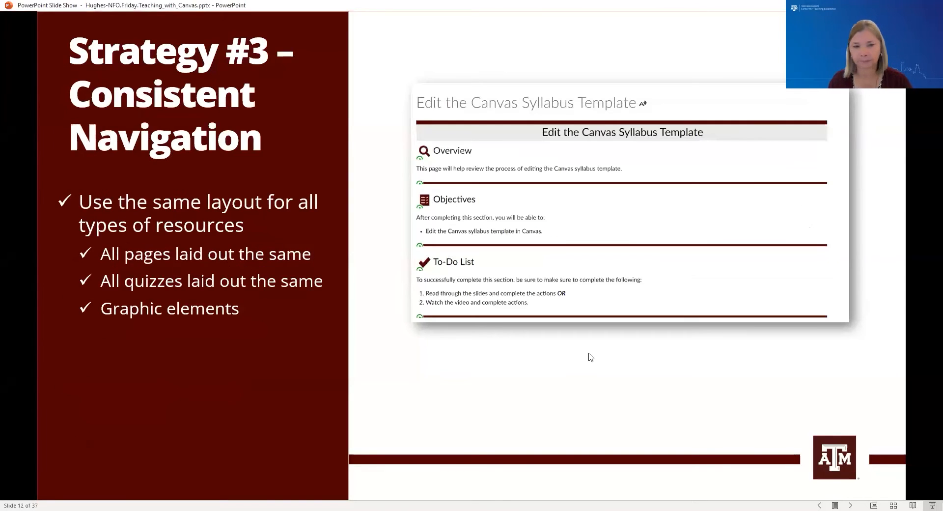
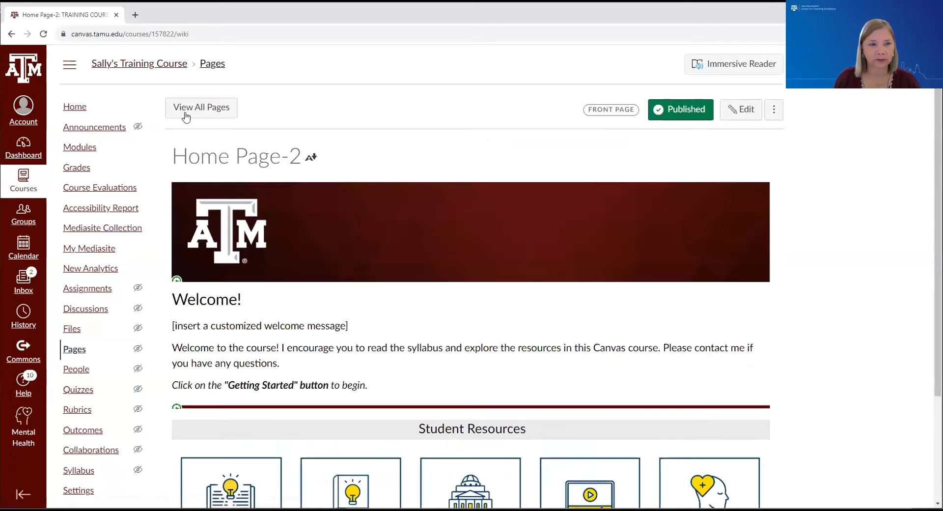
Step: Open the list of all course pages, start a new page, and enter "k;ls;akf;slkf;lkfsd;l" and "sldjasdlsdjl" as two body paragraphs
click(200, 107)
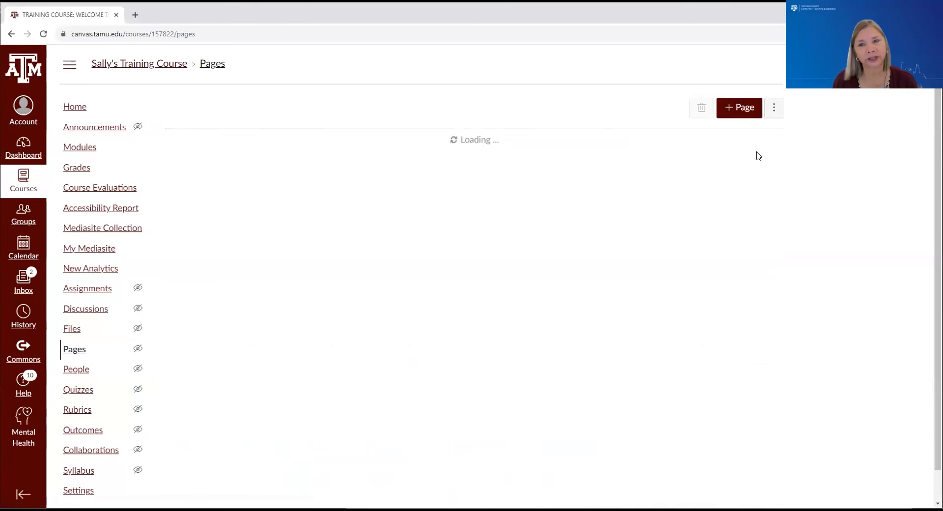
click(734, 109)
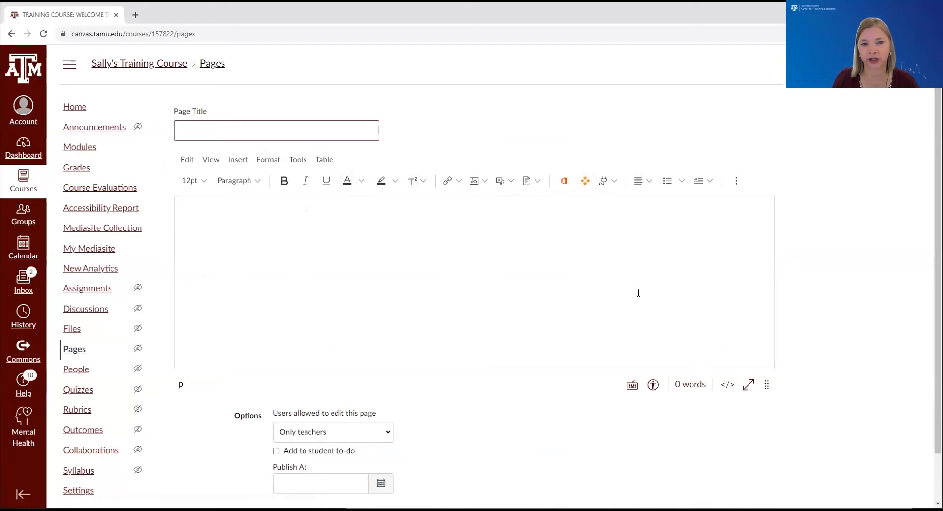
click(402, 228)
text(k;ls;akf;slkf;lkfsd;l)
key(Return)
text(sldjasdlsdjl)
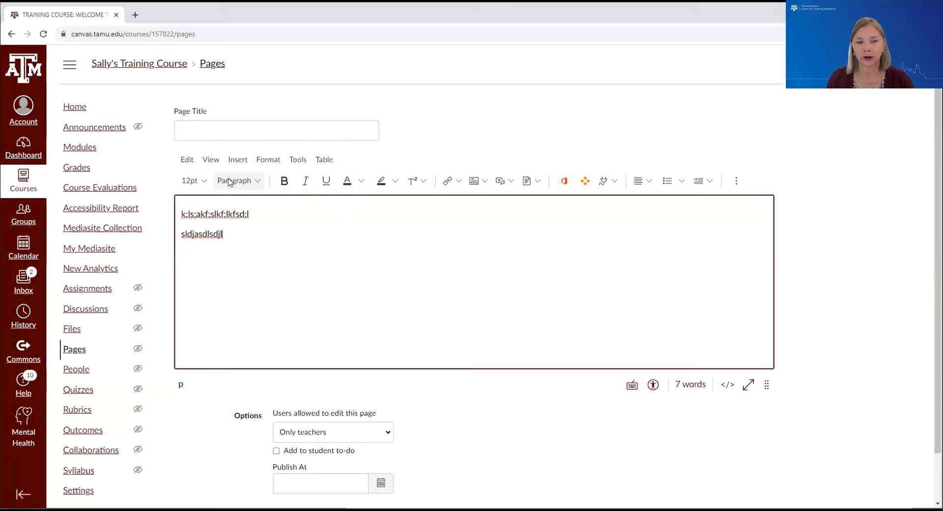
Step: Examine the heading and paragraph styles available for the page body without applying one
click(259, 181)
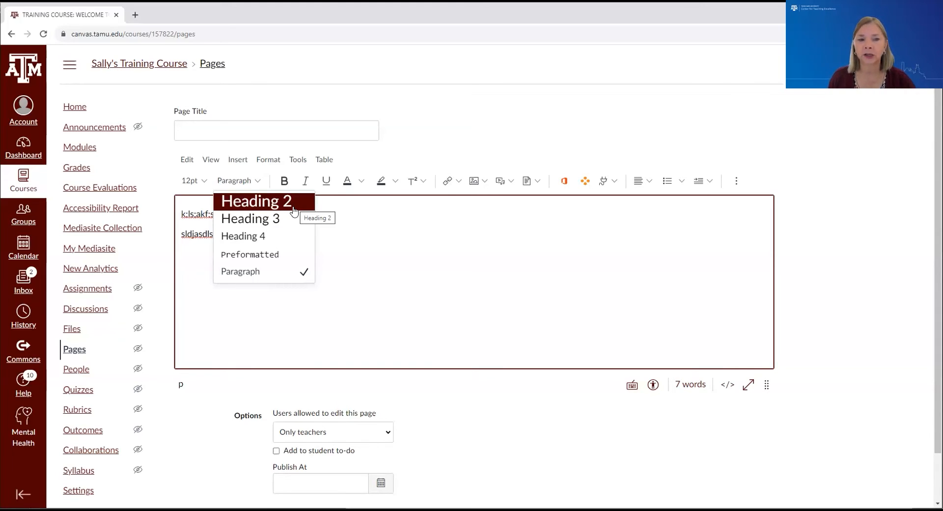
click(335, 244)
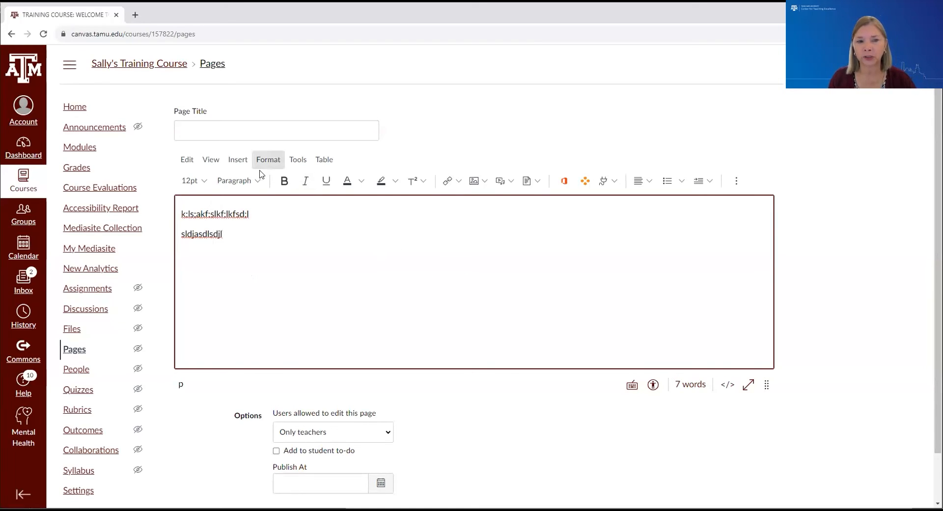
click(246, 180)
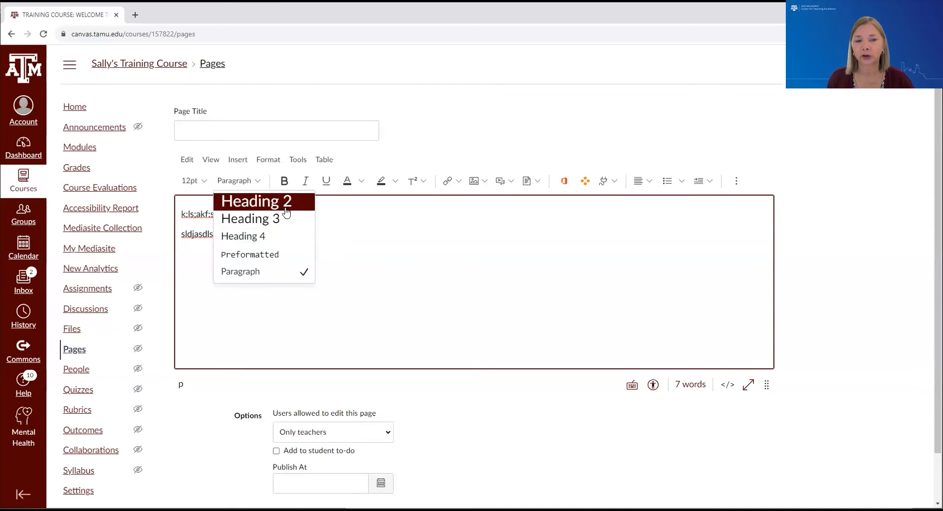
click(398, 246)
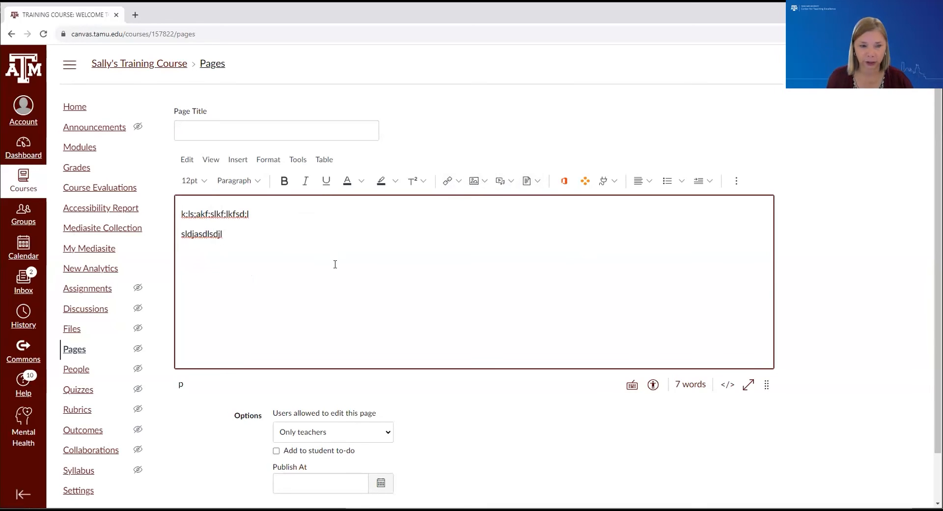
Step: Add the line "Chapter 3 Quiz" beneath the placeholder paragraphs, separated from them by a blank line
key(Return)
key(Return)
text(Ch)
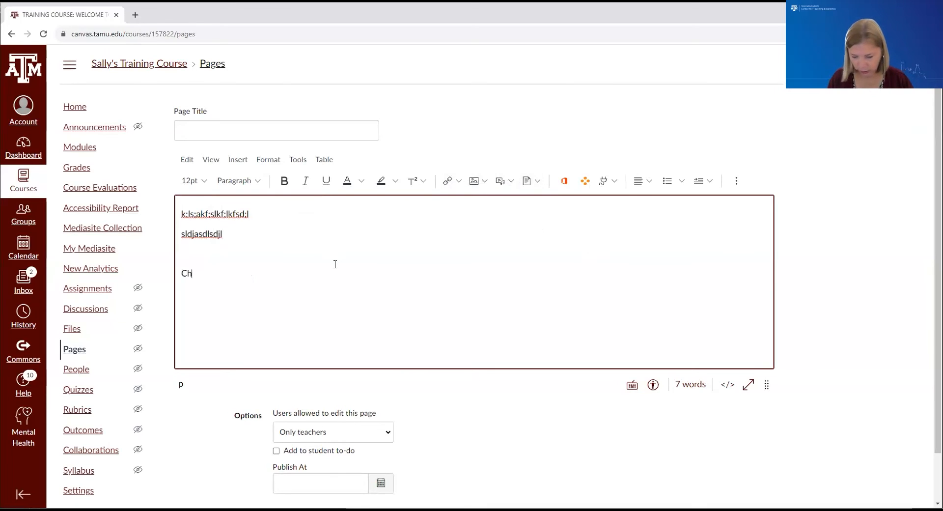
text(apter 3 Quiz)
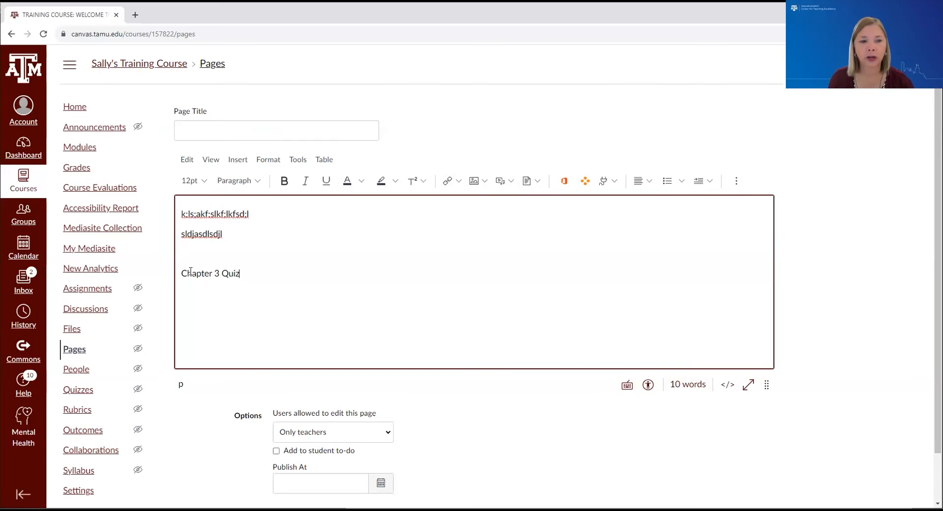
Step: Examine the course content categories that the "Chapter 3 Quiz" text can be linked to, without adding a link
drag(181, 272, 241, 272)
click(458, 180)
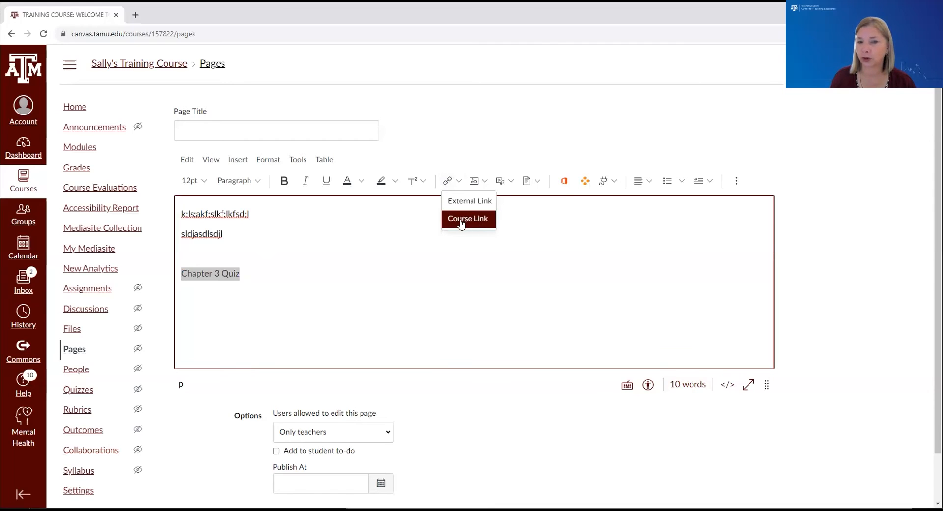
click(463, 219)
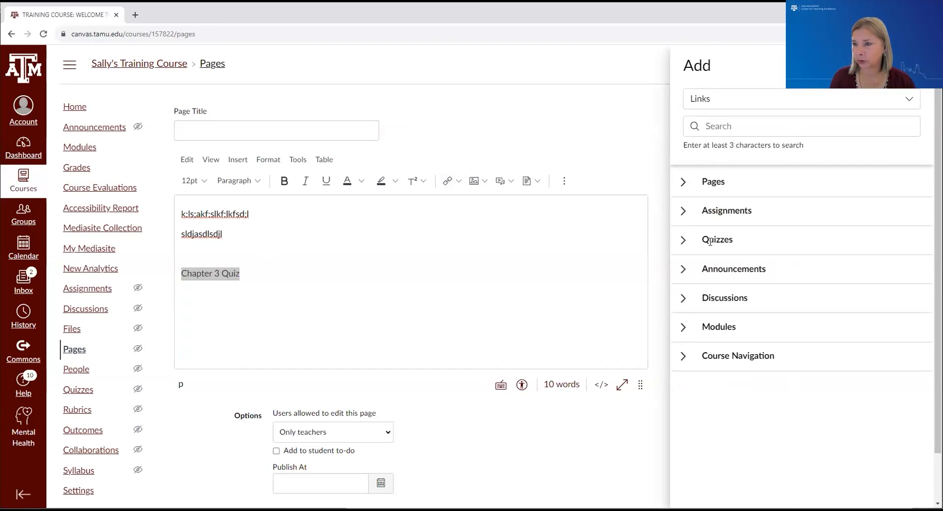
click(470, 243)
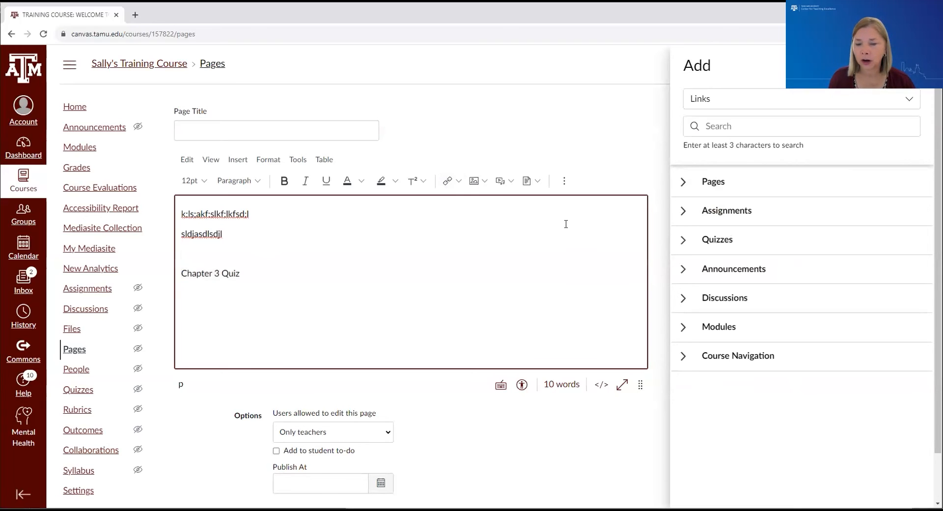
click(913, 65)
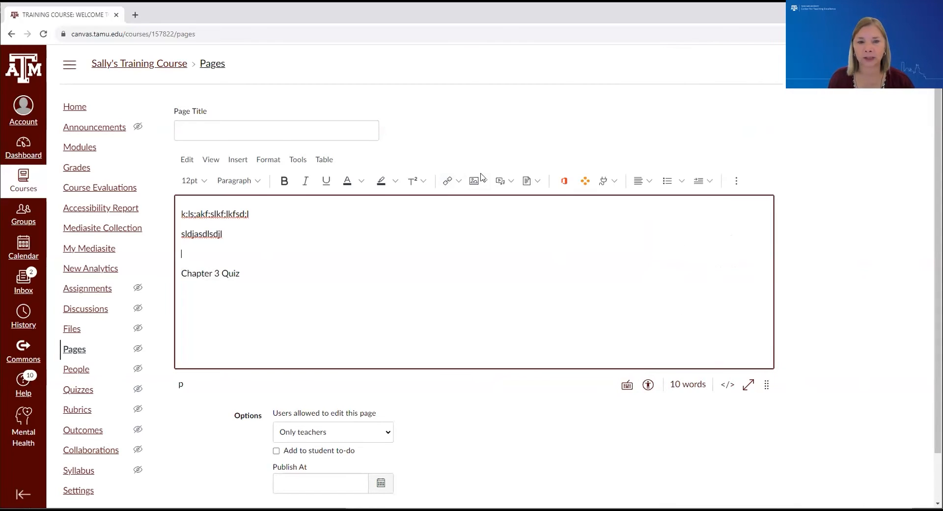
Step: Check the link types and the image sources that can be inserted into the page body
click(457, 185)
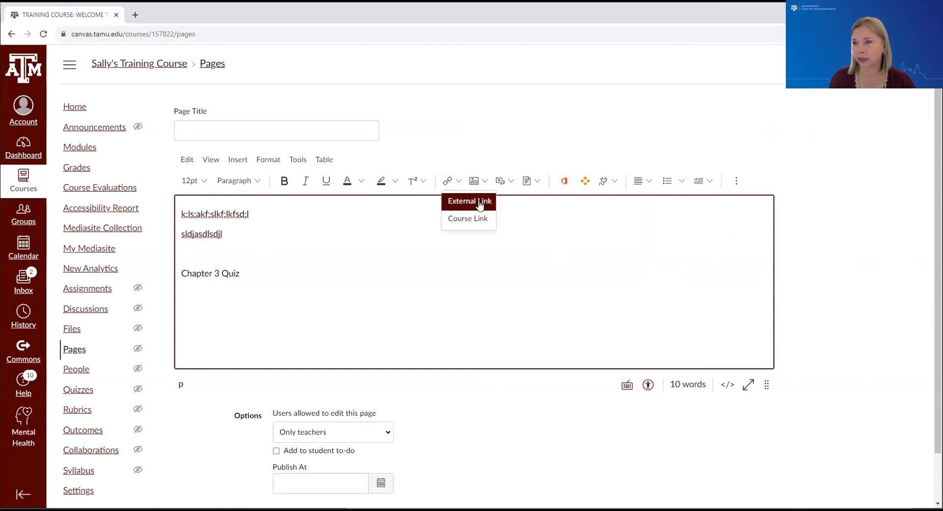
click(538, 227)
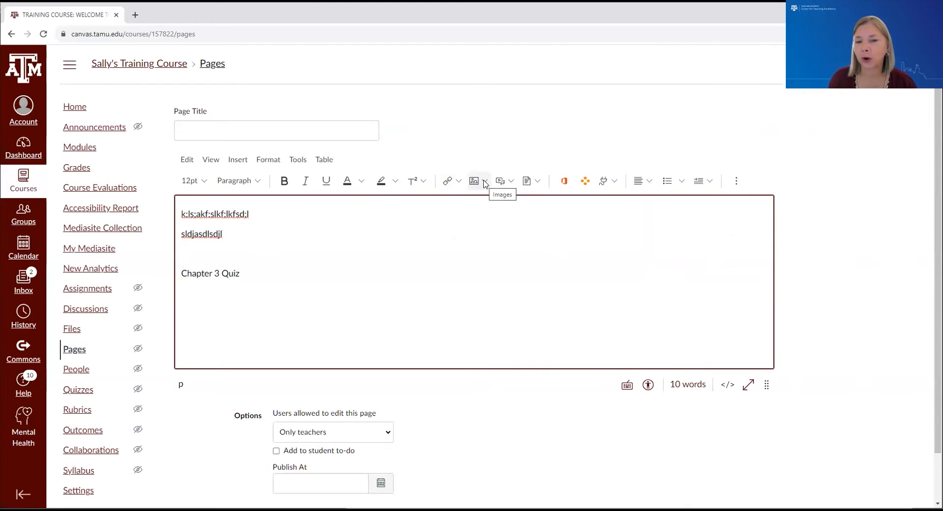
click(485, 181)
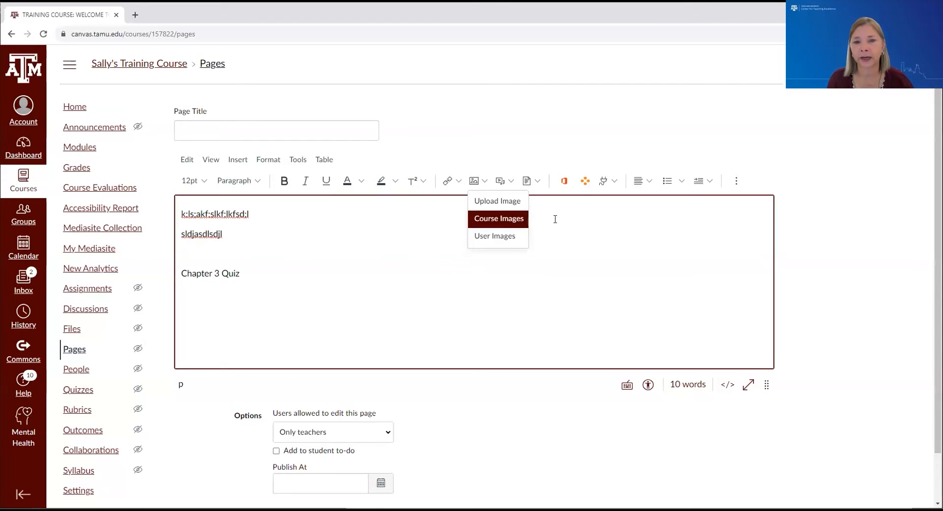
click(587, 253)
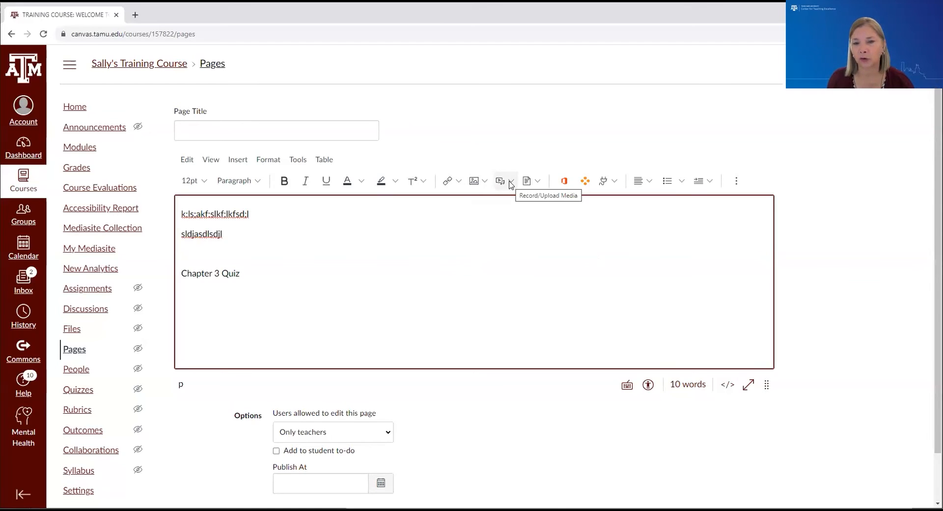
Step: View the Record options for uploading media to the page, and close them without recording
click(510, 184)
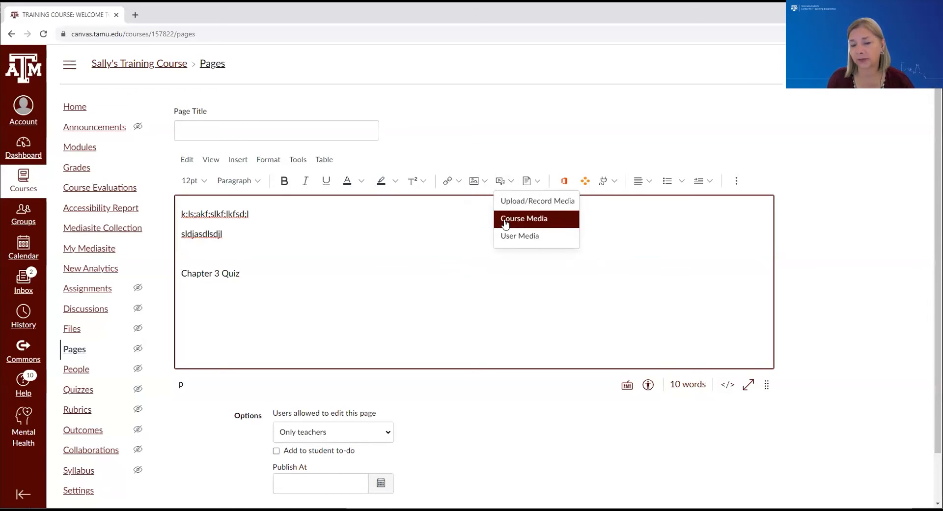
click(536, 201)
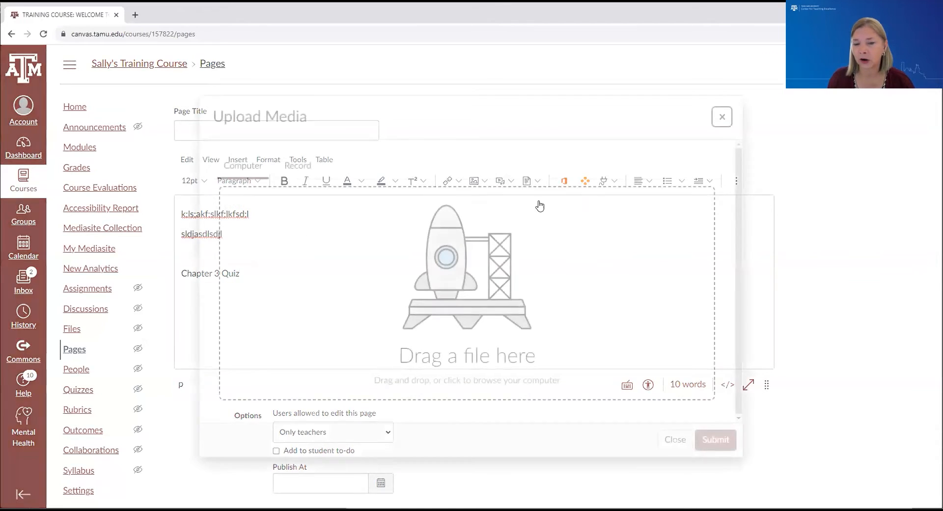
click(301, 167)
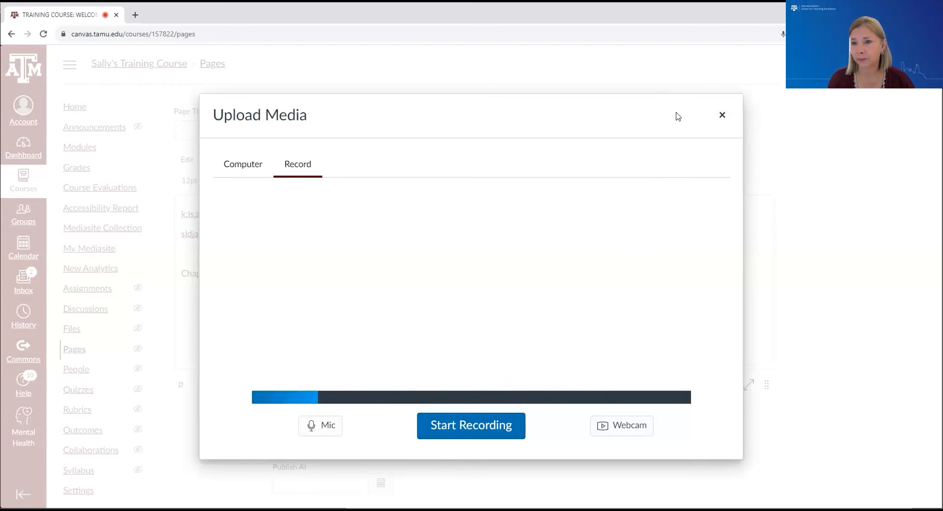
click(722, 115)
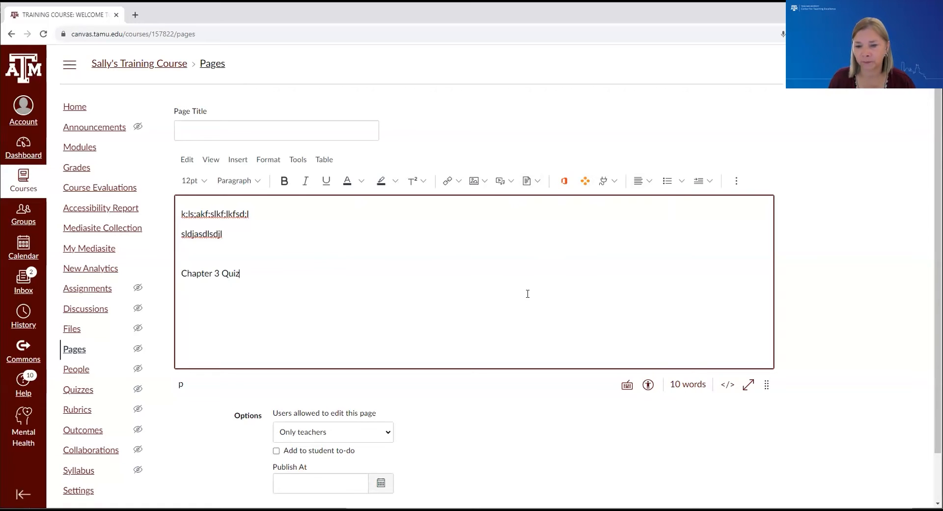
Step: Cancel the new page and discard its unsaved changes to return to the page list
scroll(527, 293, down, 2)
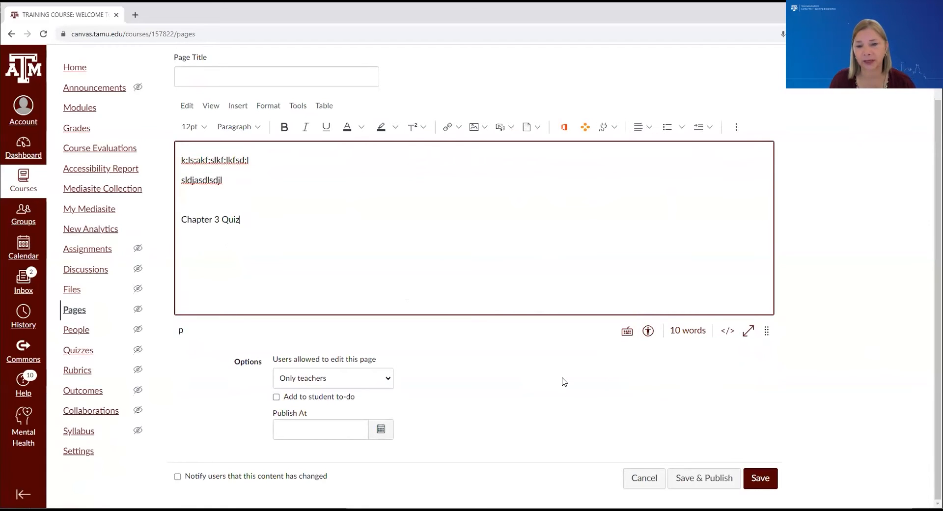
click(643, 478)
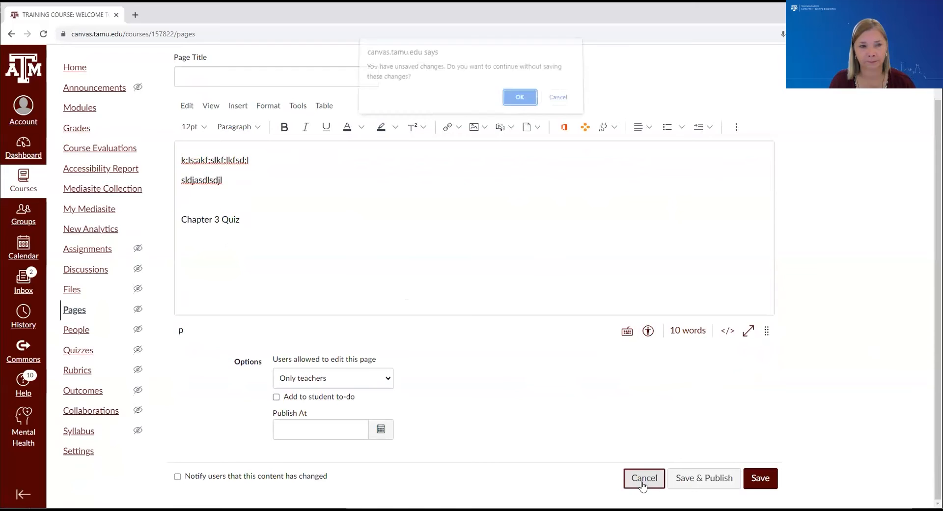
click(520, 101)
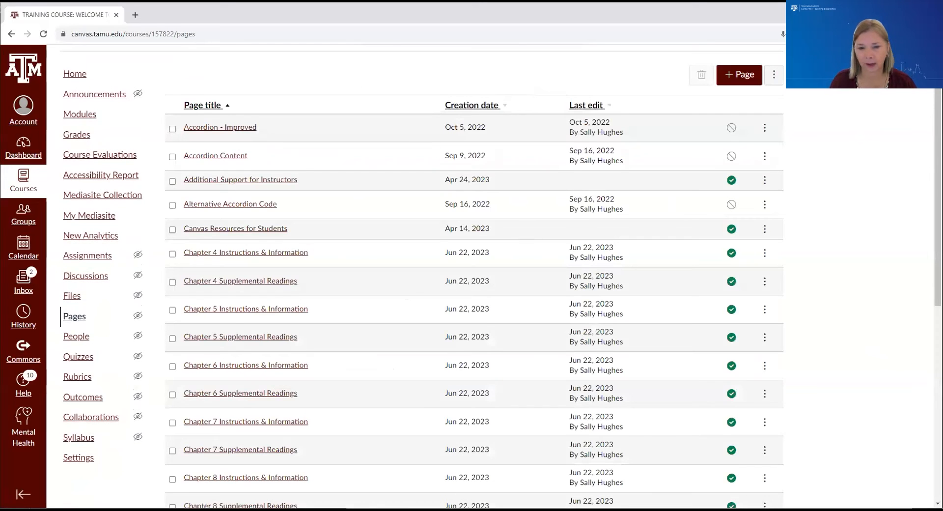
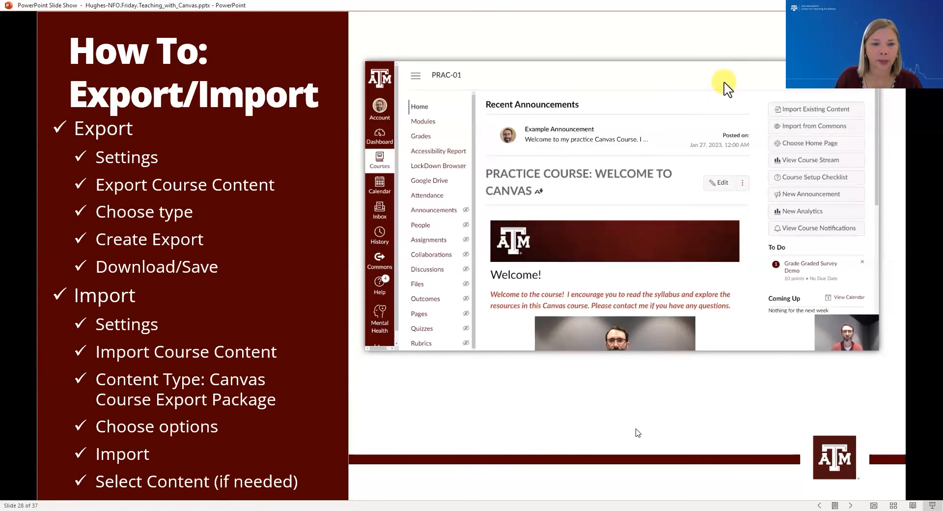
click(637, 432)
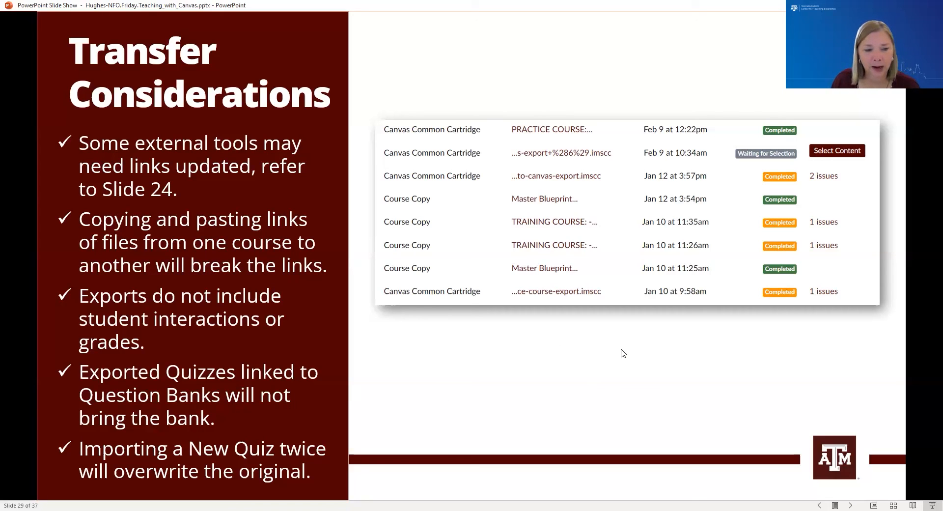
key(Right)
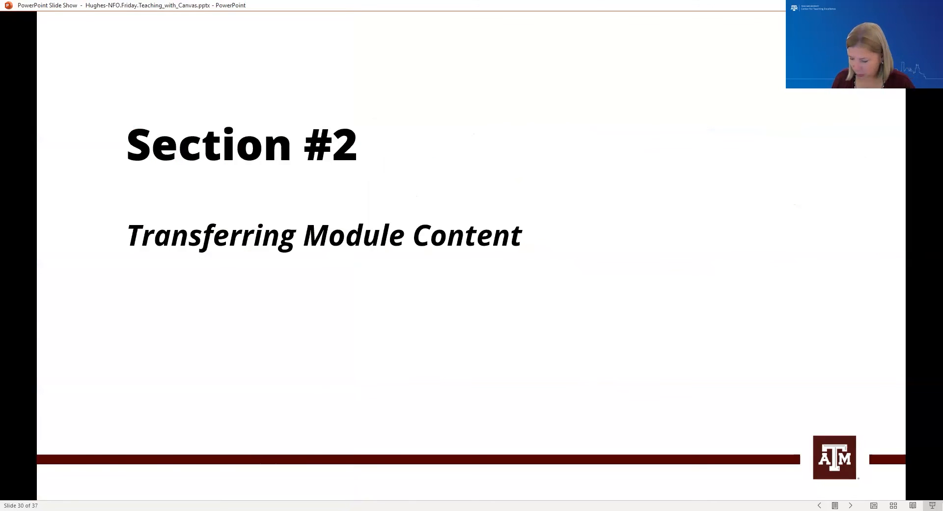
key(Left)
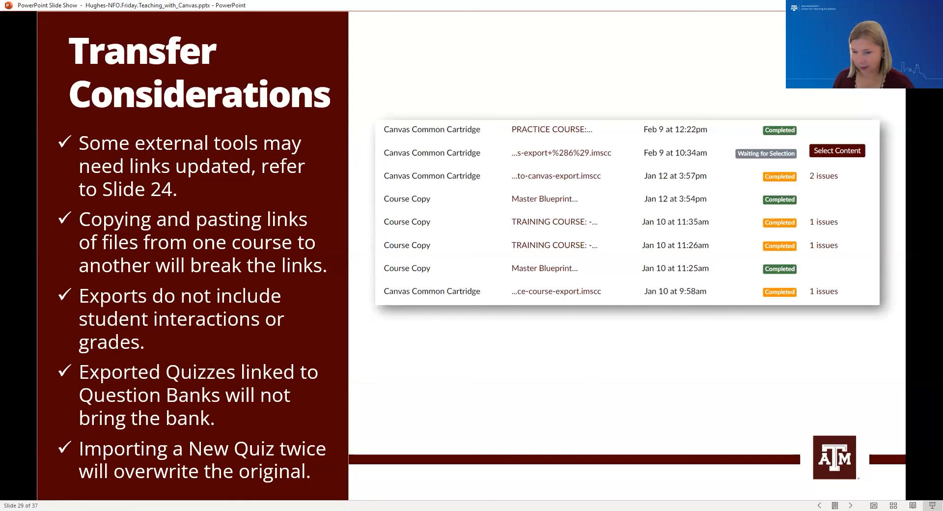
key(Left)
key(Left)
key(Left)
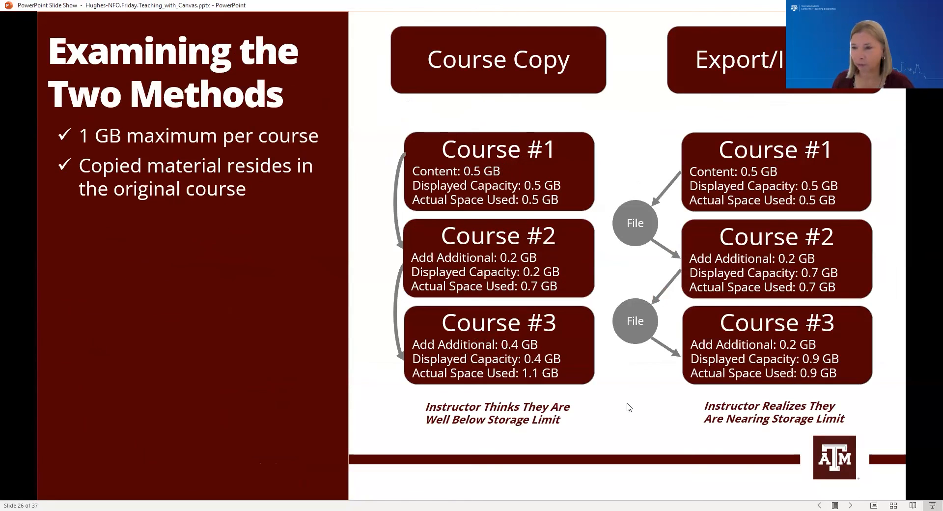
key(Right)
key(Right)
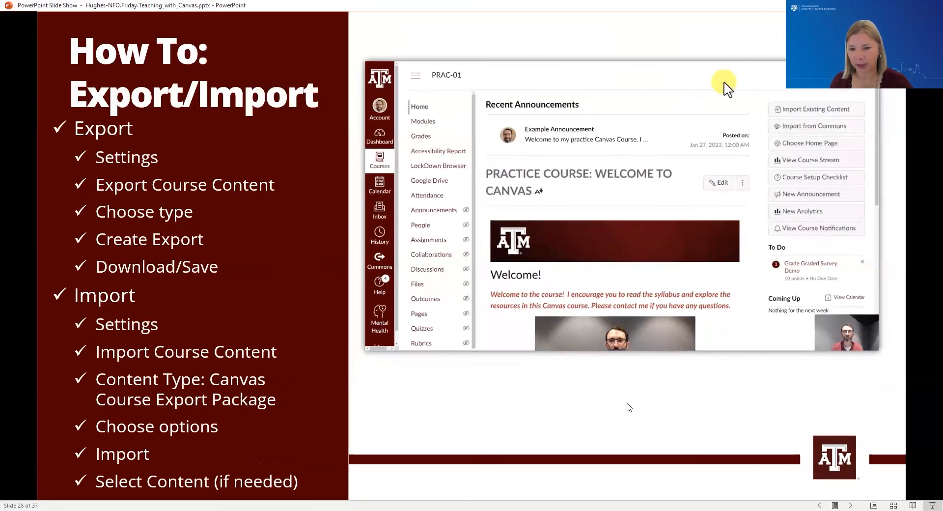
key(Right)
key(Right)
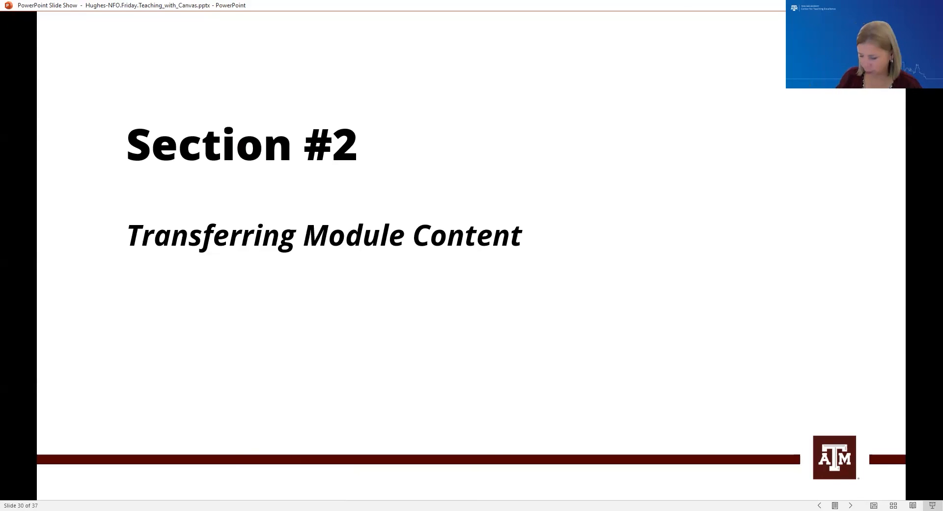
key(Right)
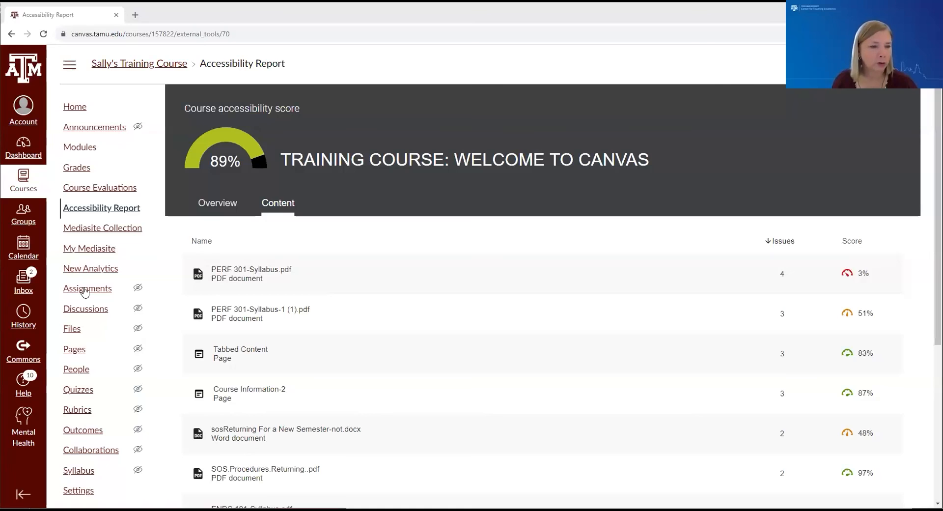
Step: In the course's assignments, view the courses the Secondary structure prediction Assignment can be copied to, and close the list without copying
click(85, 292)
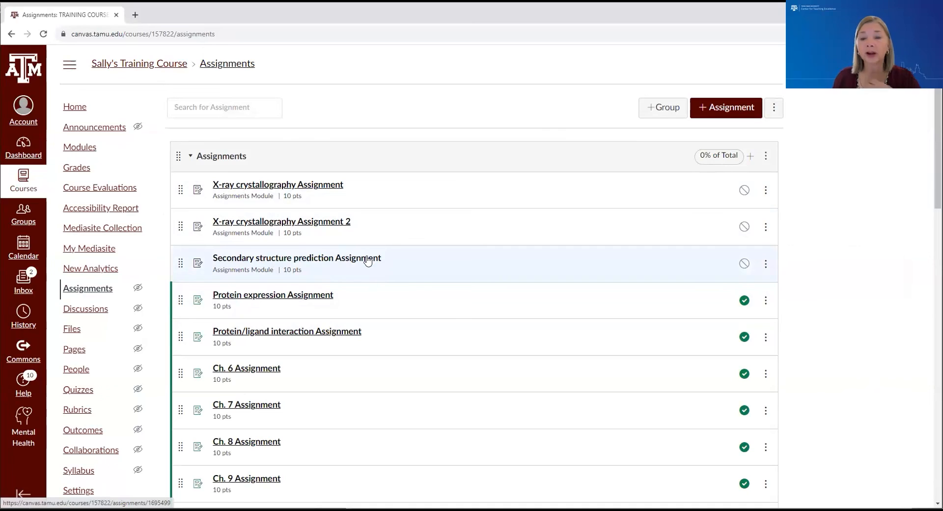
click(765, 265)
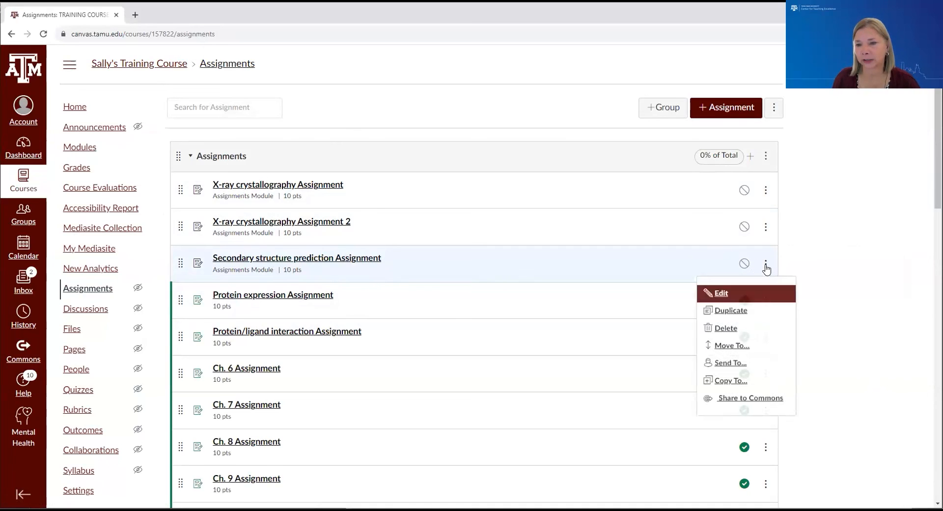
click(731, 384)
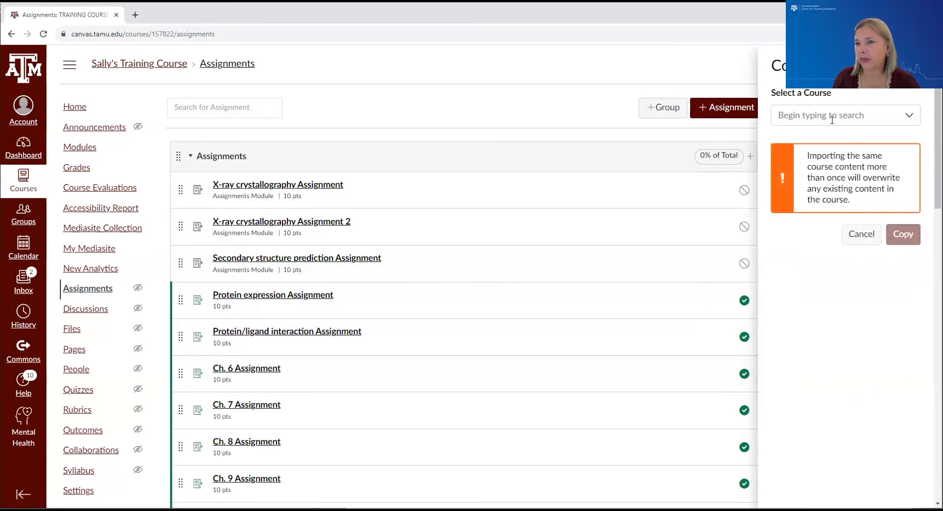
click(831, 116)
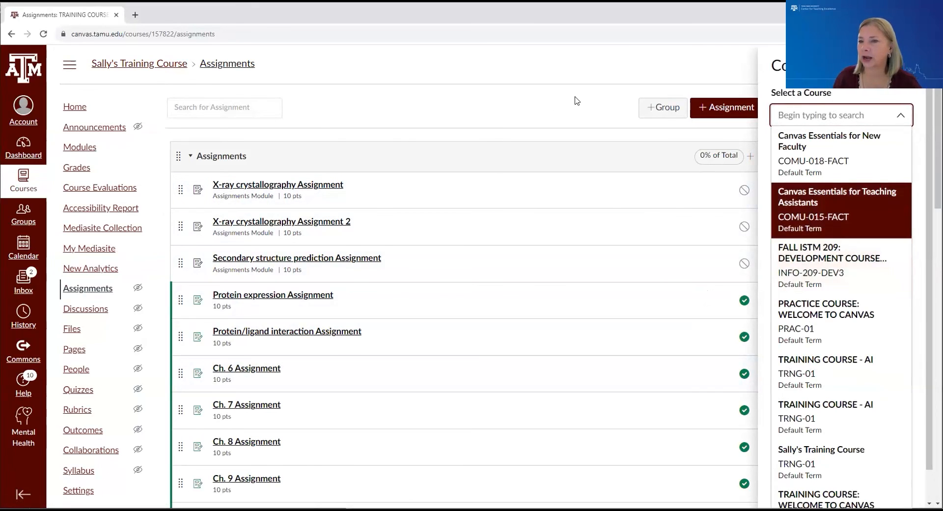
click(629, 84)
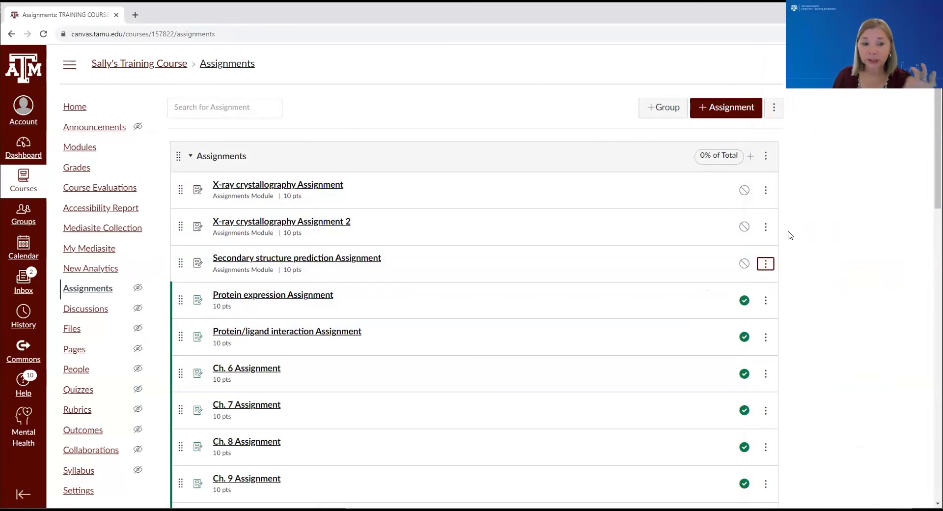
Step: Search for a recipient to send the Secondary structure prediction Assignment to by partial name, and close the Send To dialog without sending
click(764, 264)
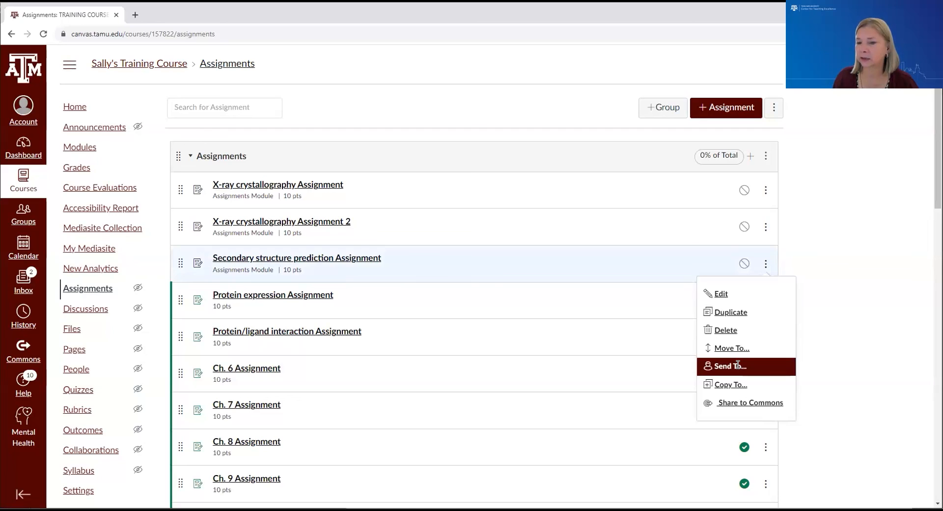
click(771, 271)
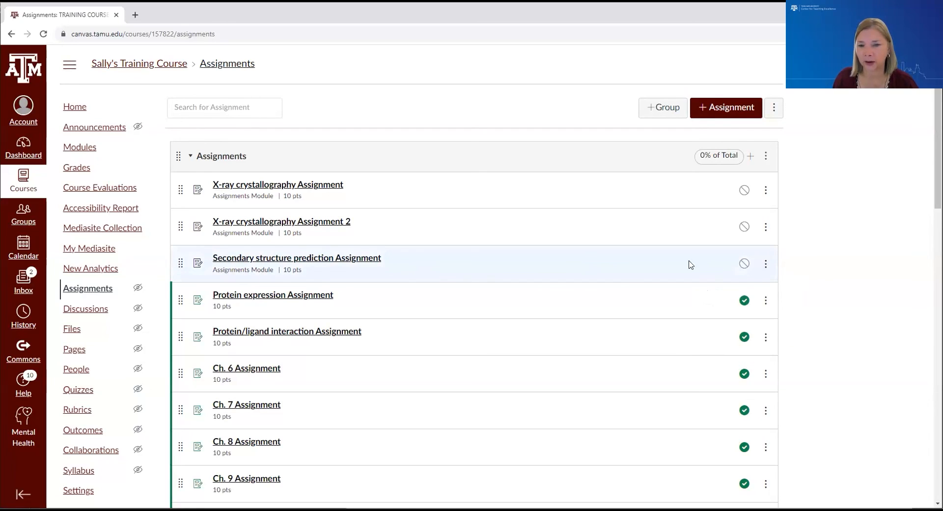
click(763, 266)
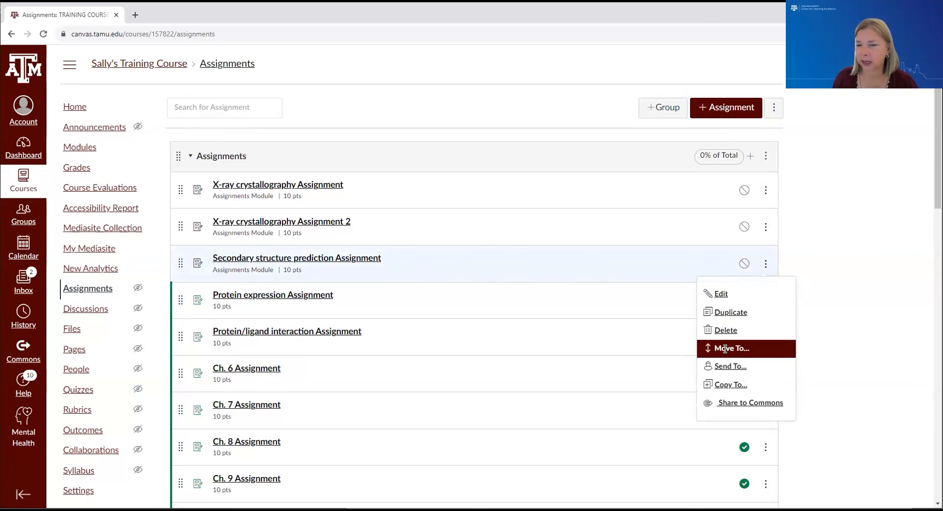
click(724, 371)
click(327, 289)
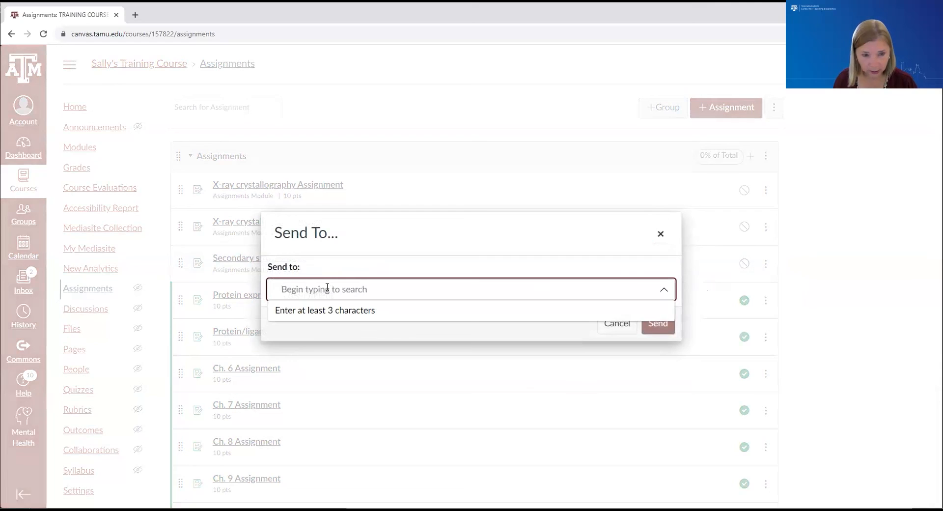
text(reem)
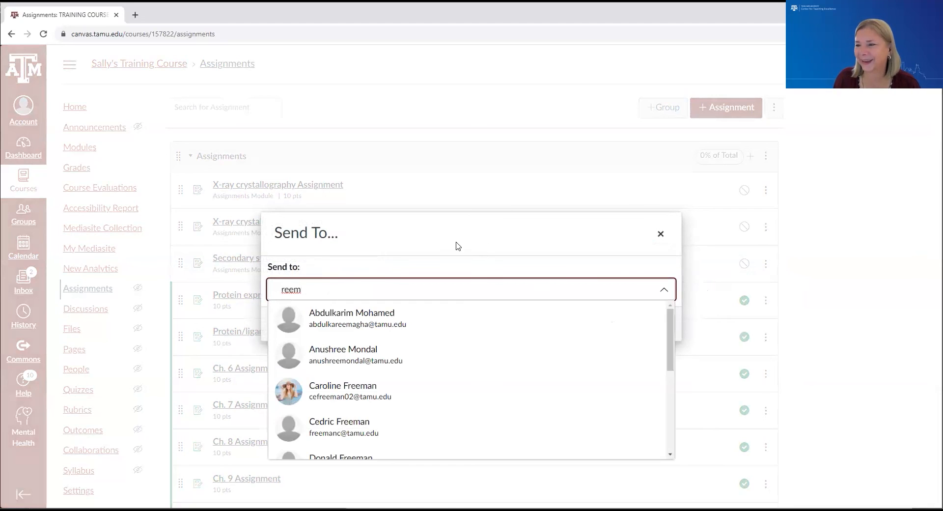
key(Down)
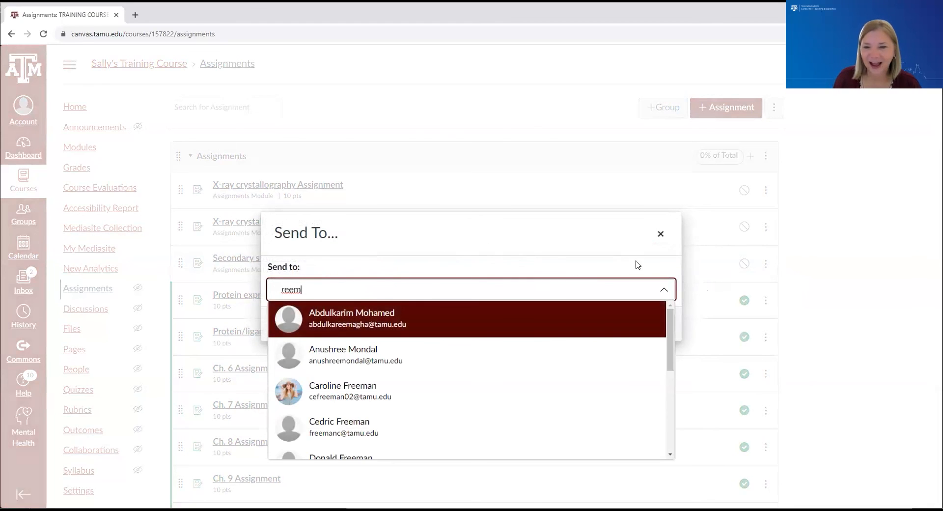
click(660, 234)
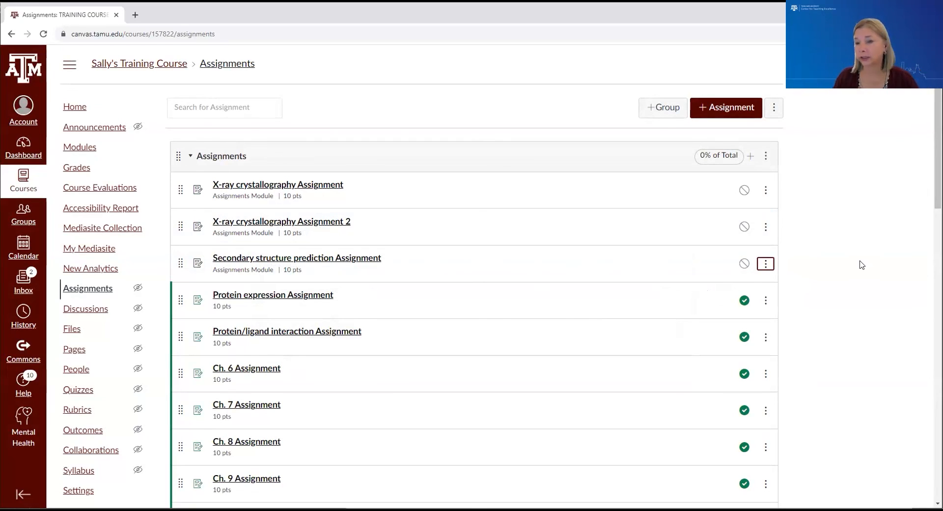
Step: Open the Share to Commons option for the Secondary structure prediction Assignment
click(765, 263)
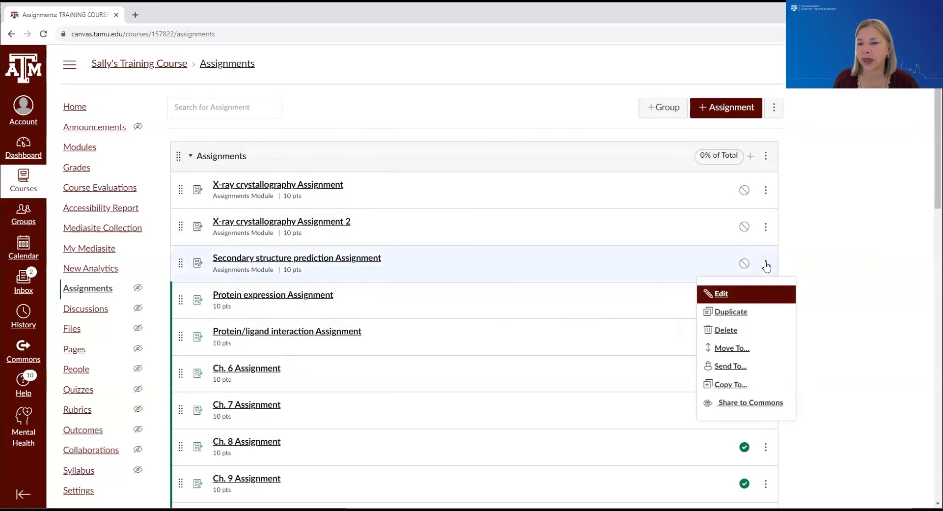
click(746, 404)
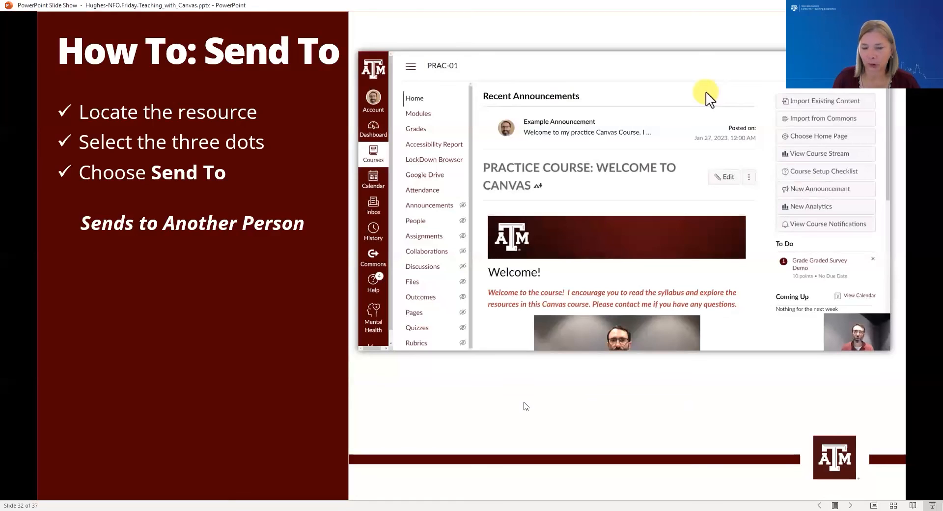
click(526, 406)
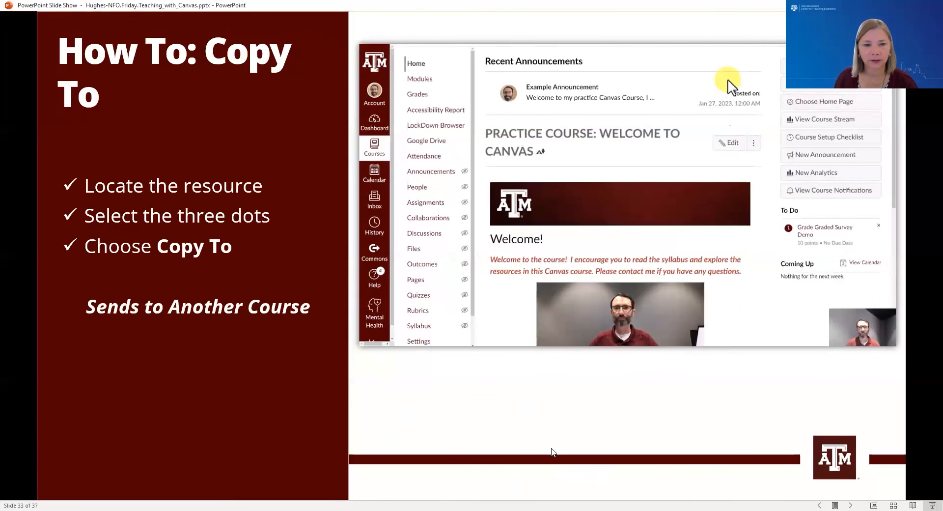
click(550, 450)
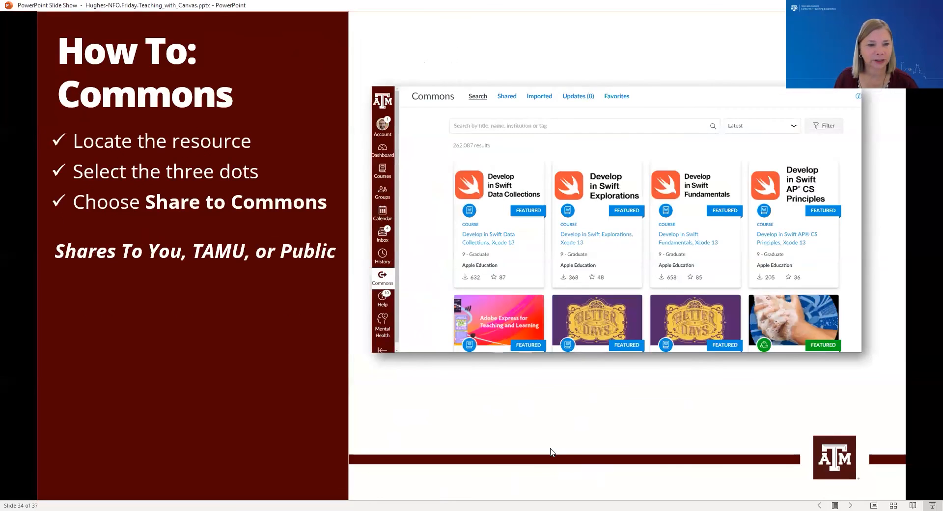
click(322, 432)
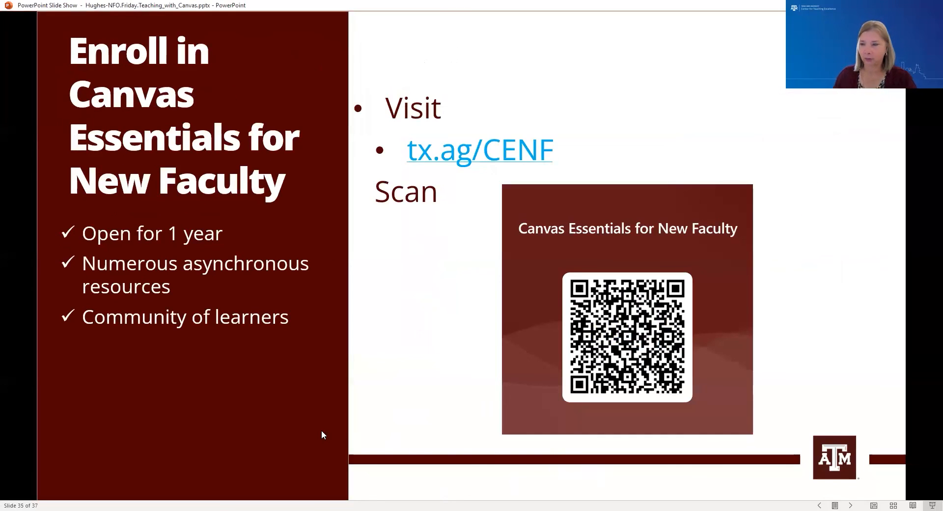